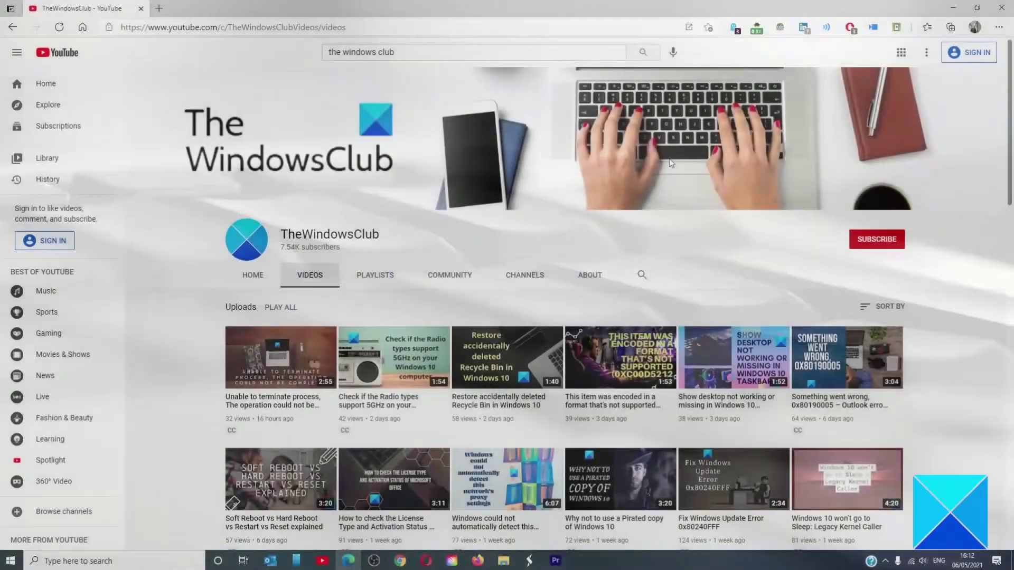
{"action": "scroll", "coordinate": [669, 162], "scroll_direction": "down", "scroll_amount": 5}
{"action": "scroll", "coordinate": [670, 163], "scroll_direction": "down", "scroll_amount": 3}
{"action": "scroll", "coordinate": [669, 162], "scroll_direction": "down", "scroll_amount": 4}
{"action": "scroll", "coordinate": [669, 162], "scroll_direction": "down", "scroll_amount": 4}
{"action": "scroll", "coordinate": [670, 162], "scroll_direction": "down", "scroll_amount": 3}
{"action": "scroll", "coordinate": [669, 163], "scroll_direction": "down", "scroll_amount": 3}
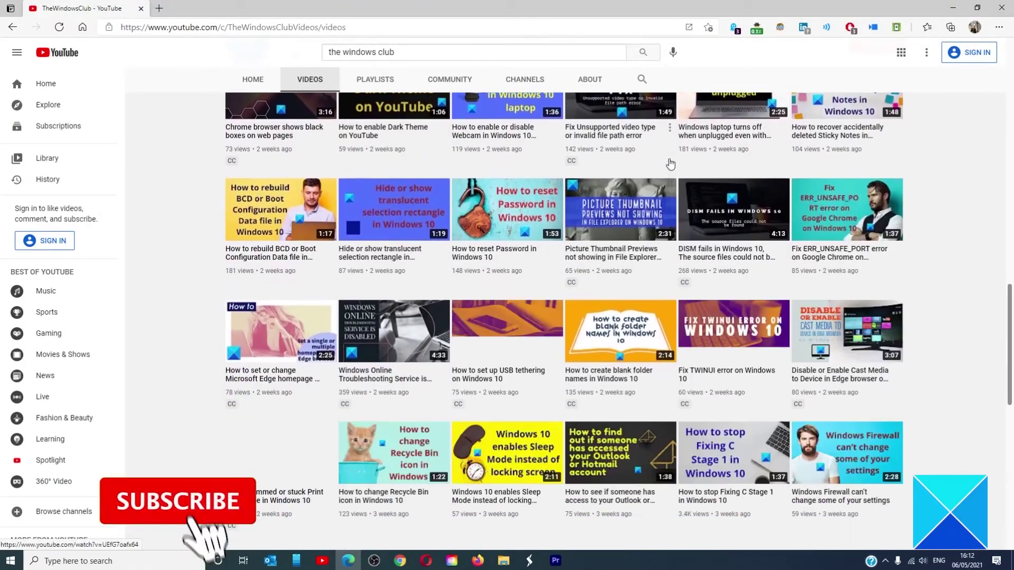
{"action": "scroll", "coordinate": [670, 162], "scroll_direction": "up", "scroll_amount": 5}
{"action": "scroll", "coordinate": [670, 163], "scroll_direction": "up", "scroll_amount": 4}
{"action": "scroll", "coordinate": [669, 163], "scroll_direction": "up", "scroll_amount": 3}
{"action": "scroll", "coordinate": [670, 162], "scroll_direction": "up", "scroll_amount": 4}
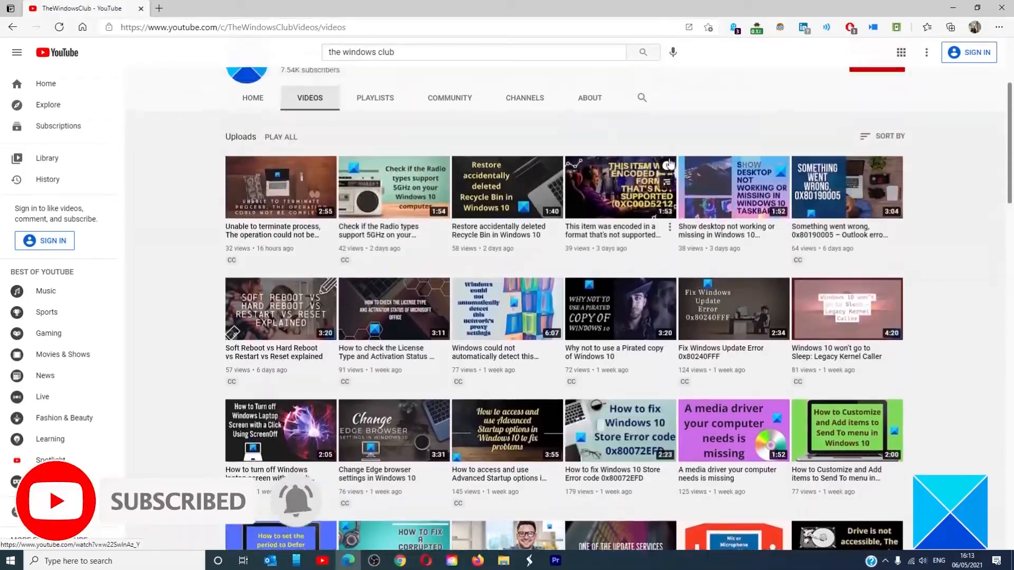